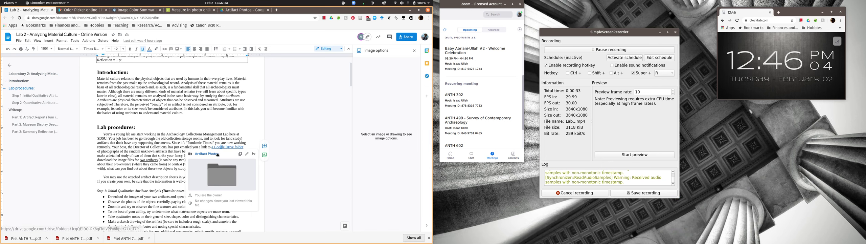
# Bring up the Artifact Photos folder and preview the Artifact-005.jpg figurine photo.
pyautogui.click(241, 13)
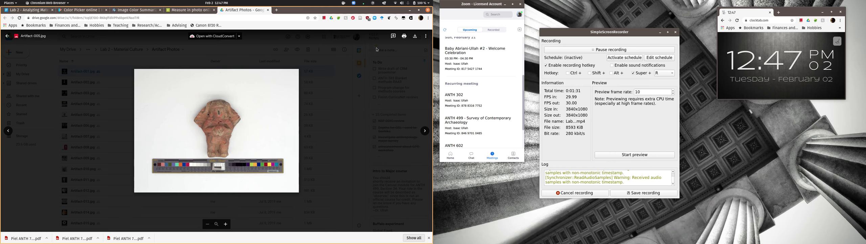
# Download Artifact-005.jpg and save it into the Documents/302-lab-2 folder.
pyautogui.click(415, 36)
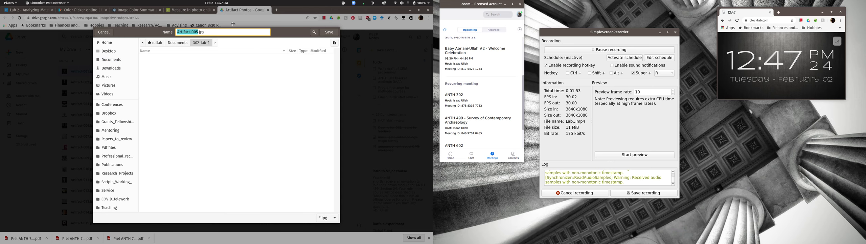
pyautogui.click(331, 32)
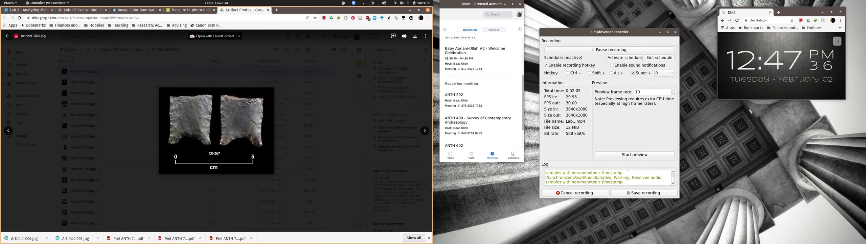
# Reveal the downloads in 302-lab-2 and view Artifact-005.jpg (730 × 547, 26.9 kB) in Image Viewer.
pyautogui.click(47, 239)
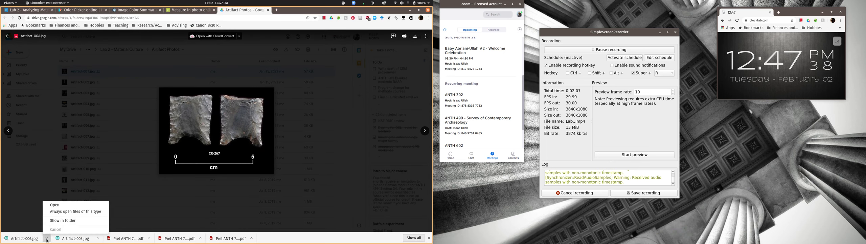
pyautogui.click(66, 221)
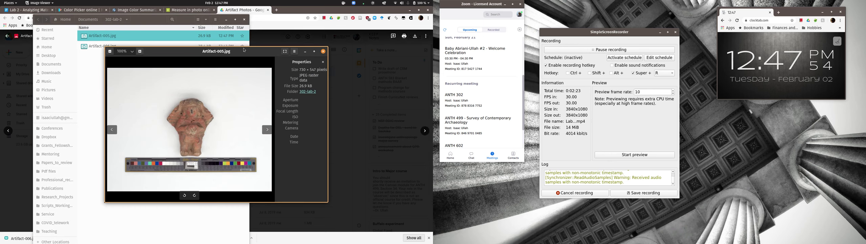
pyautogui.moveTo(245, 50); pyautogui.dragTo(579, 88)
pyautogui.click(231, 126)
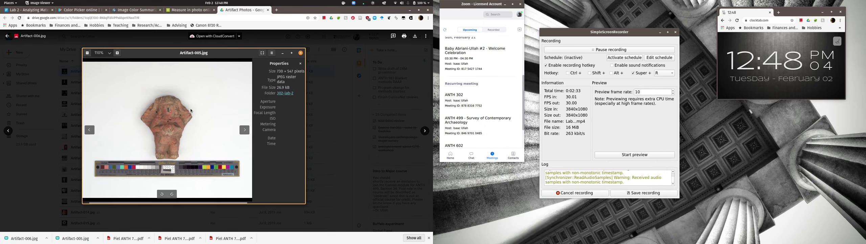
pyautogui.scroll(4, 168, 119)
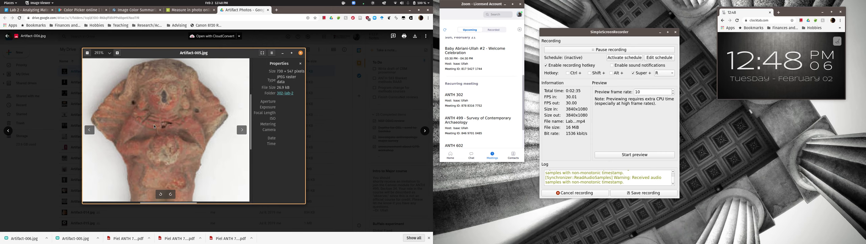
pyautogui.scroll(8, 155, 127)
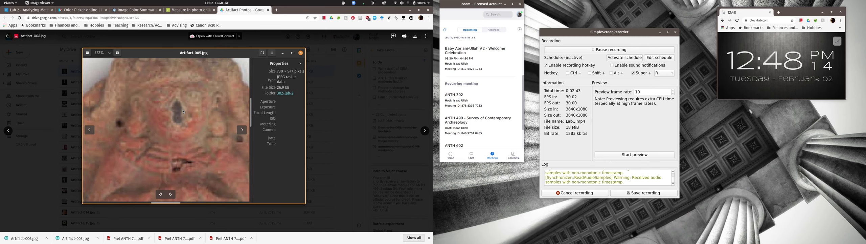
pyautogui.scroll(-5, 183, 111)
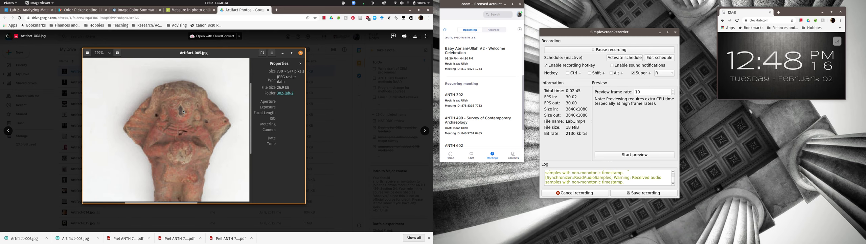
pyautogui.scroll(-1, 182, 110)
pyautogui.moveTo(182, 109); pyautogui.dragTo(183, 98)
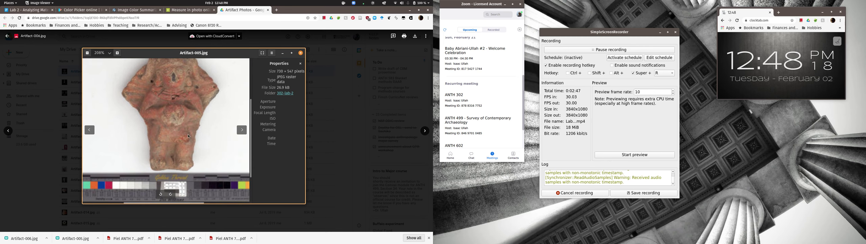
pyautogui.click(242, 129)
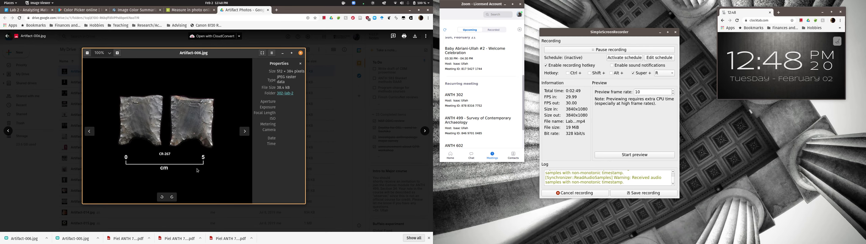
pyautogui.scroll(13, 175, 123)
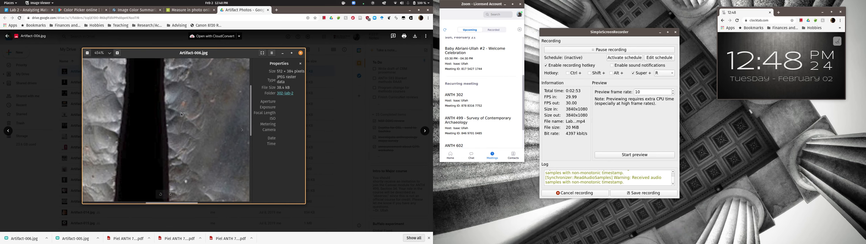
pyautogui.scroll(2, 181, 112)
pyautogui.scroll(-4, 193, 111)
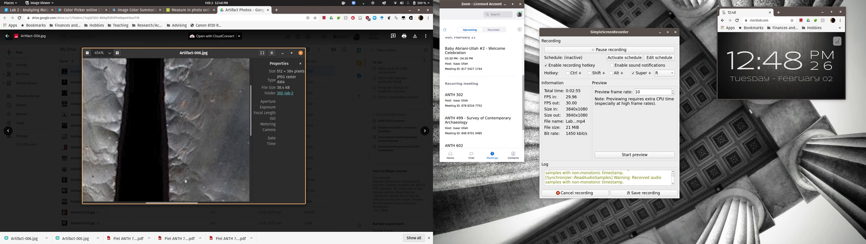
pyautogui.scroll(-1, 198, 110)
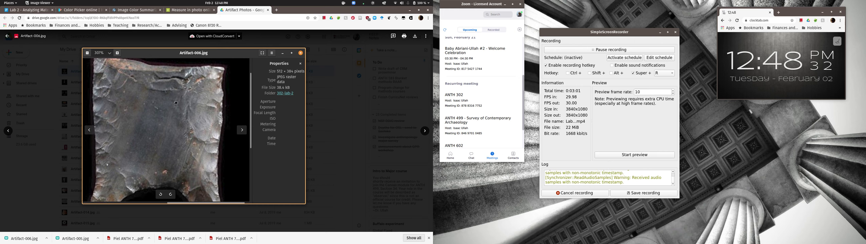
pyautogui.scroll(5, 167, 133)
pyautogui.scroll(-2, 158, 104)
pyautogui.scroll(-3, 198, 117)
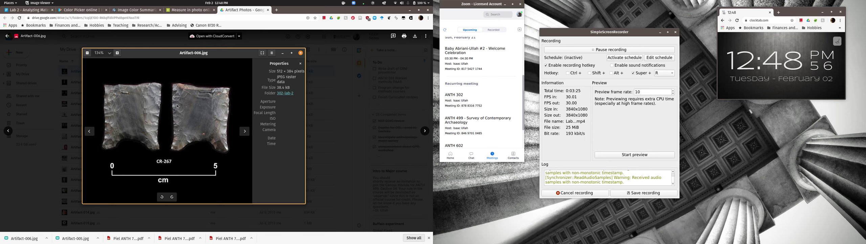
pyautogui.click(246, 132)
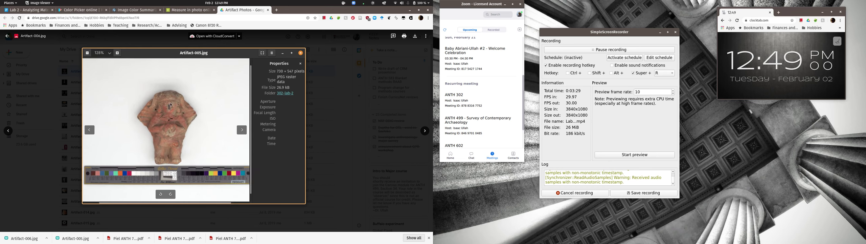
pyautogui.scroll(2, 171, 105)
pyautogui.scroll(-2, 174, 144)
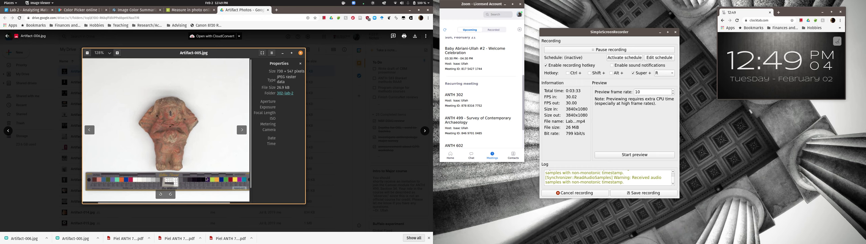
pyautogui.scroll(3, 210, 179)
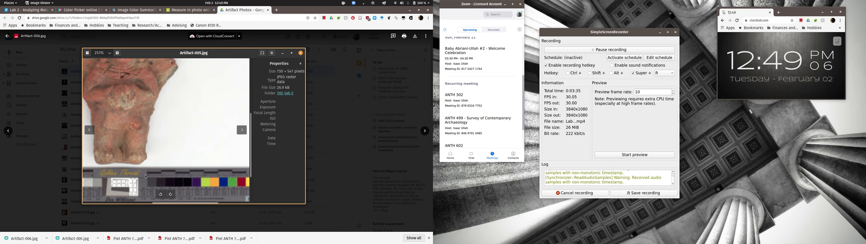
pyautogui.scroll(-3, 136, 135)
pyautogui.scroll(-1, 151, 129)
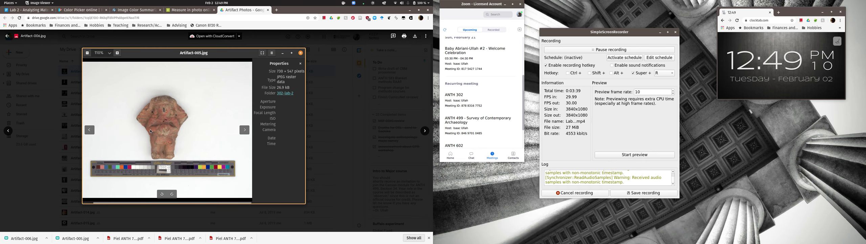
# Scroll the Lab 2 doc to Step 1 and raise the Artifact-005 photo viewer beside it.
pyautogui.click(37, 10)
pyautogui.scroll(-1, 140, 167)
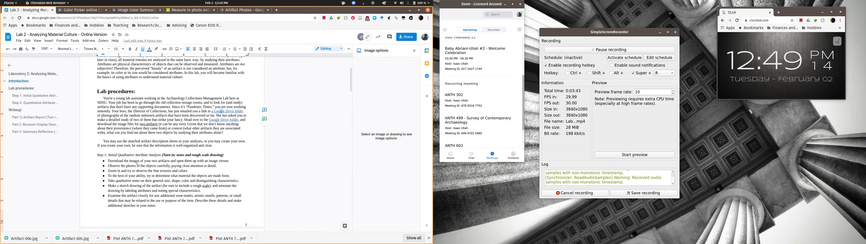
pyautogui.scroll(-2, 140, 168)
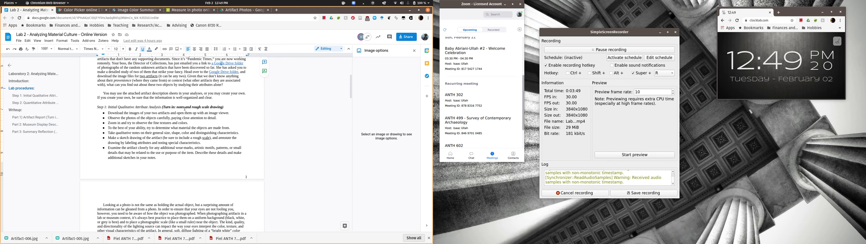
pyautogui.press('super')
pyautogui.click(214, 179)
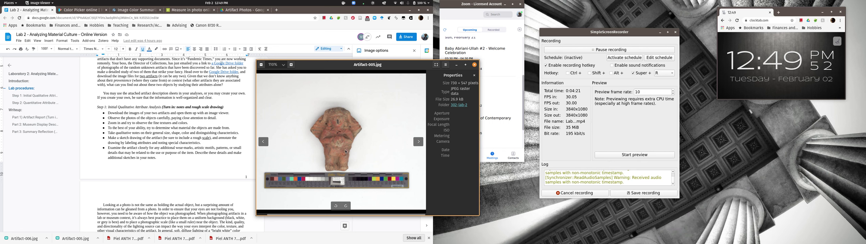
# Reposition the viewer window and advance to Artifact-006.jpg, the two stone points with a cm scale.
pyautogui.scroll(-1, 188, 151)
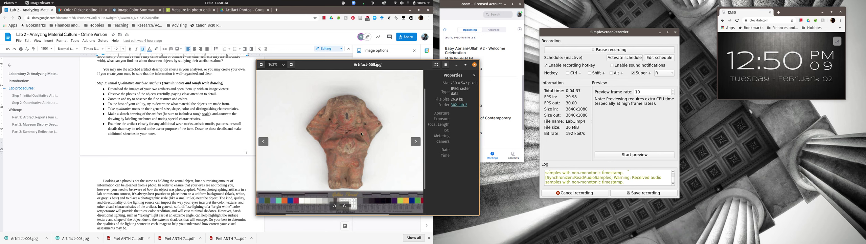
pyautogui.moveTo(304, 64); pyautogui.dragTo(265, 49)
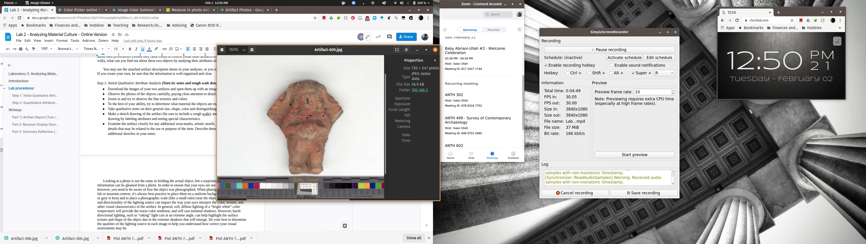
pyautogui.moveTo(332, 101)
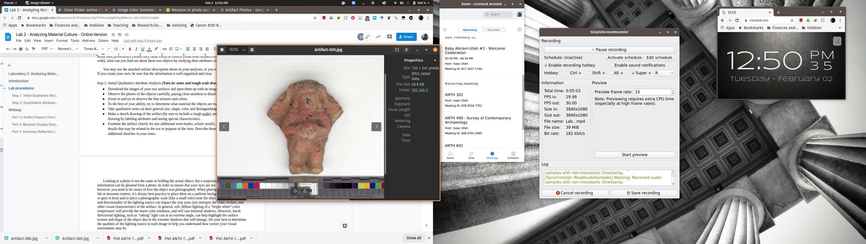
pyautogui.click(376, 126)
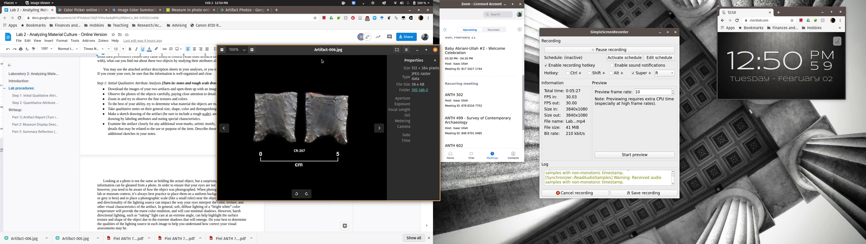
pyautogui.scroll(-3, 164, 157)
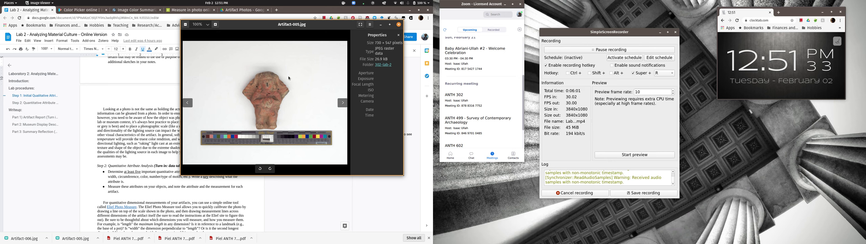
pyautogui.click(343, 103)
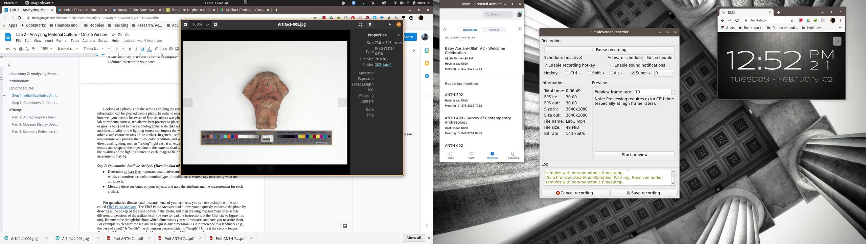
pyautogui.click(343, 103)
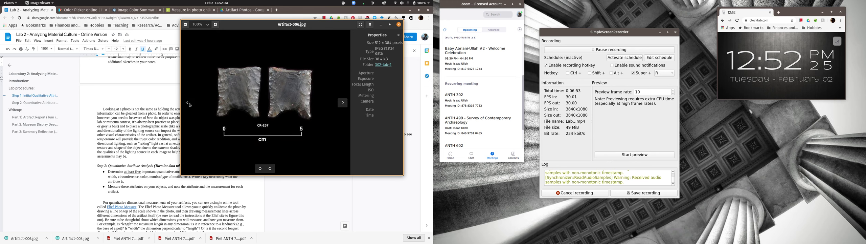
pyautogui.click(188, 103)
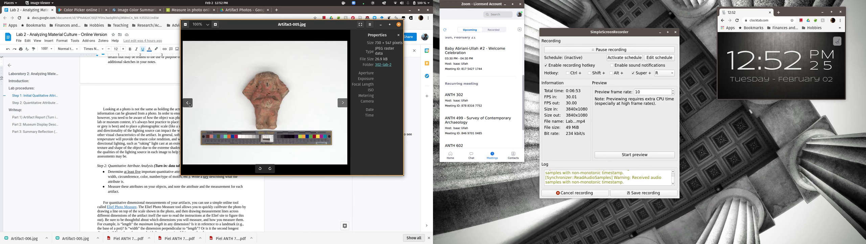
pyautogui.click(343, 103)
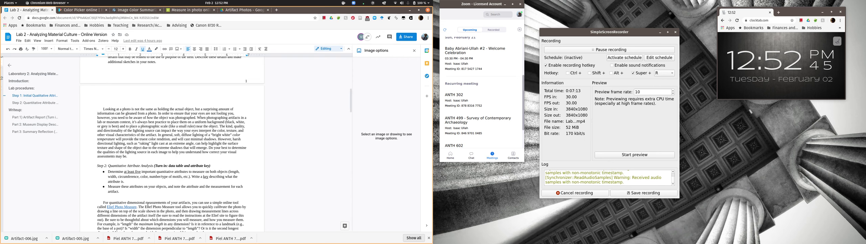
# Scroll the Lab 2 doc down to Step 2: Quantitative Attribute Analysis.
pyautogui.scroll(-2, 128, 189)
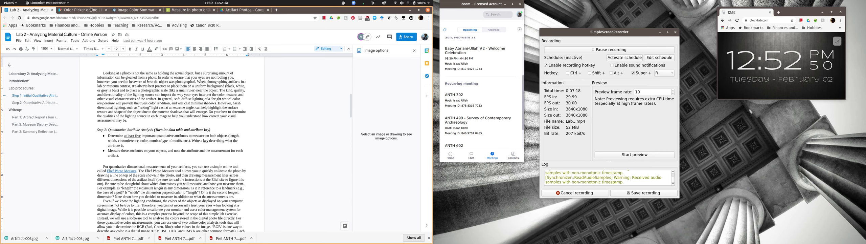
# Switch to the 'Measure in photo online' page and read through its instructions, hints and loaded Artifact-006.jpg.
pyautogui.click(179, 9)
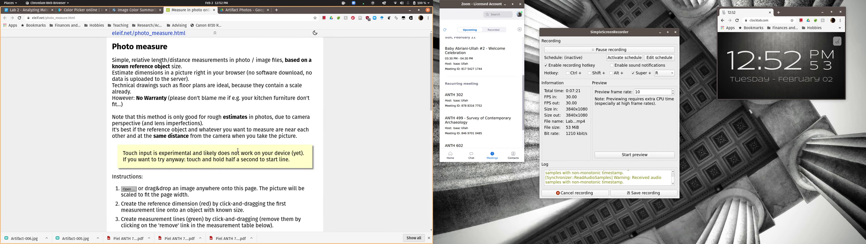
pyautogui.scroll(-3, 238, 150)
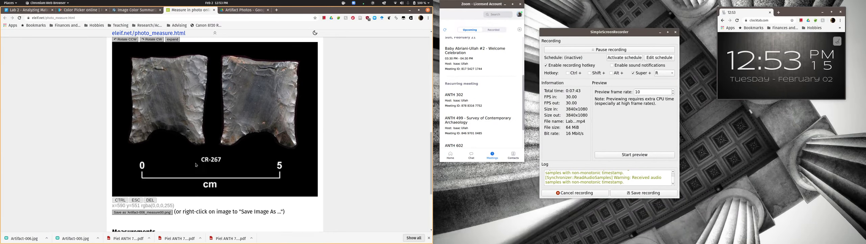
pyautogui.scroll(2, 375, 128)
pyautogui.scroll(6, 375, 128)
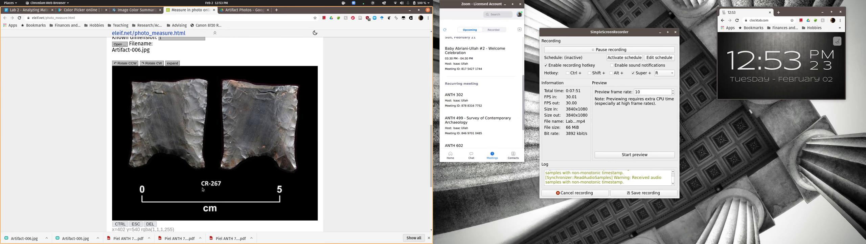
pyautogui.scroll(1, 117, 120)
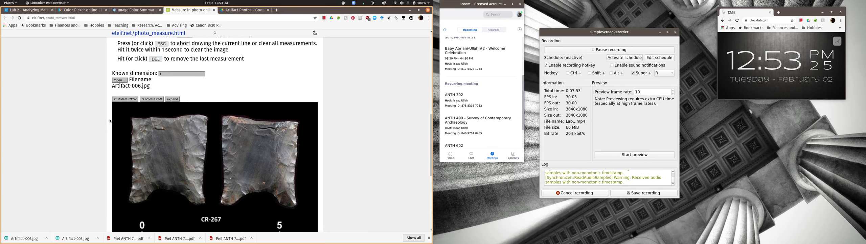
pyautogui.scroll(2, 188, 91)
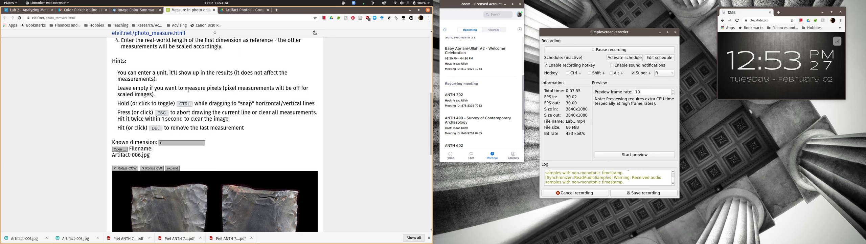
pyautogui.scroll(2, 125, 98)
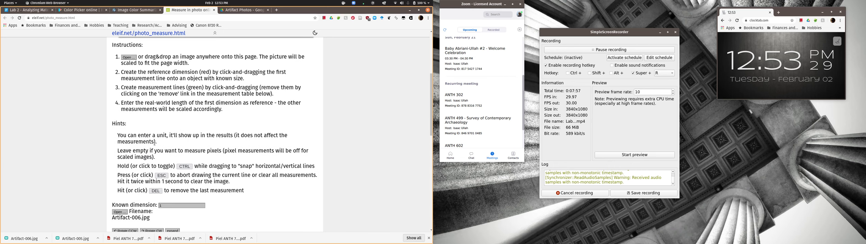
pyautogui.scroll(-5, 154, 142)
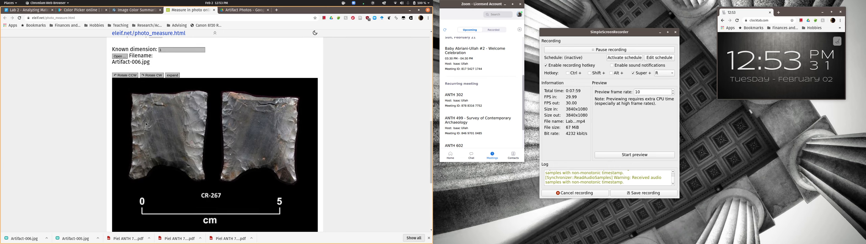
pyautogui.scroll(-1, 146, 124)
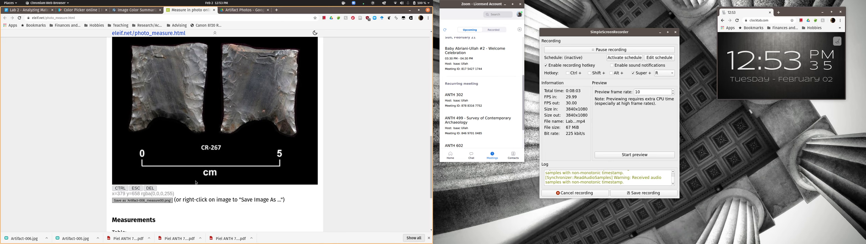
pyautogui.scroll(3, 203, 159)
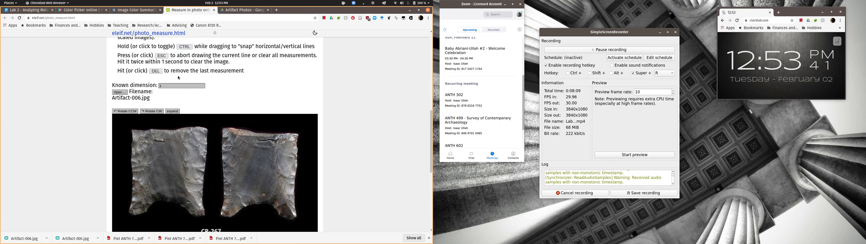
# Change the Known dimension value from 1 to 5.
pyautogui.scroll(-3, 174, 88)
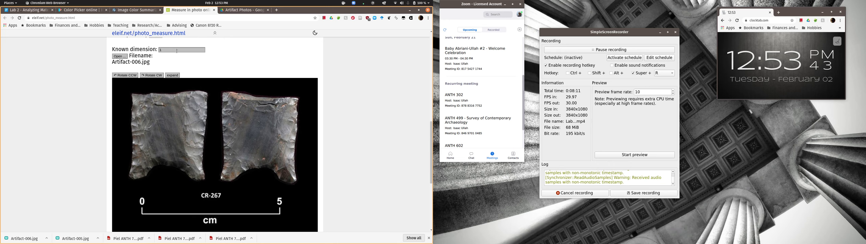
pyautogui.click(177, 50)
pyautogui.moveTo(177, 50); pyautogui.dragTo(135, 52)
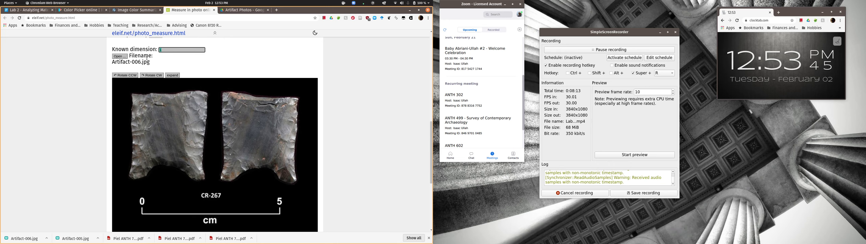
pyautogui.write('5')
# Draw the reference line along the 0–5 cm scale bar under the stone points.
pyautogui.scroll(-4, 301, 212)
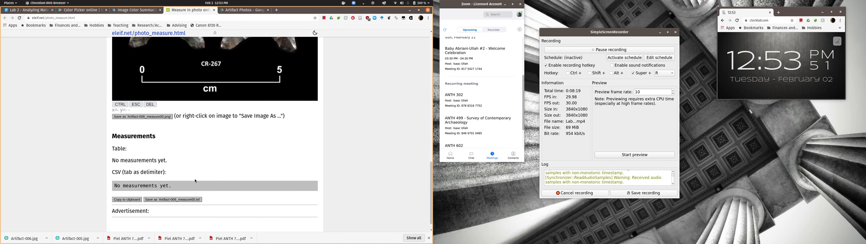
pyautogui.scroll(1, 176, 159)
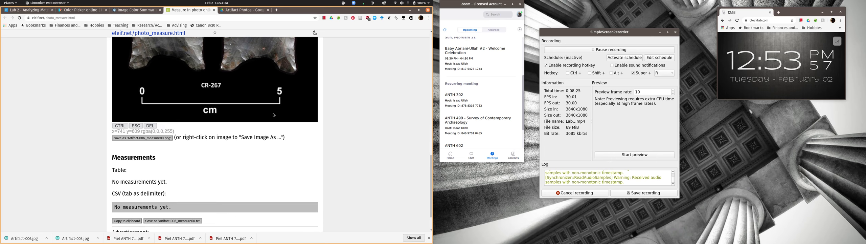
pyautogui.scroll(3, 244, 156)
pyautogui.scroll(3, 244, 156)
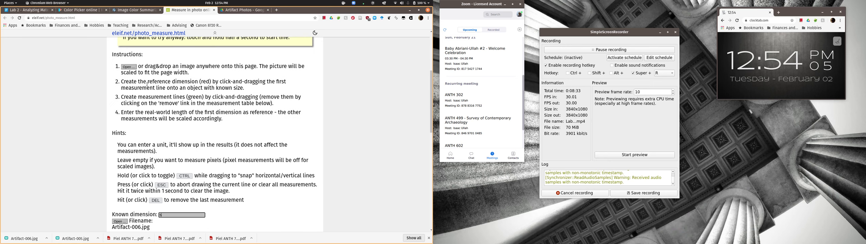
pyautogui.scroll(-8, 240, 105)
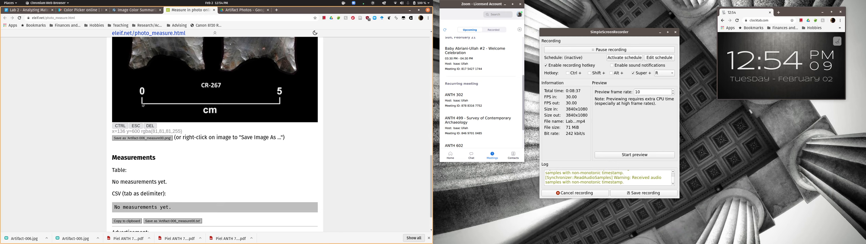
pyautogui.moveTo(141, 106); pyautogui.dragTo(281, 105)
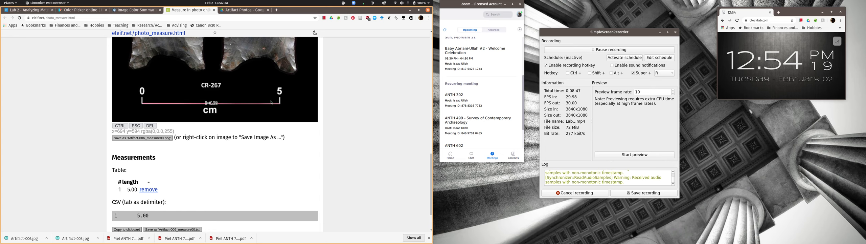
pyautogui.scroll(1, 143, 145)
pyautogui.scroll(-1, 101, 173)
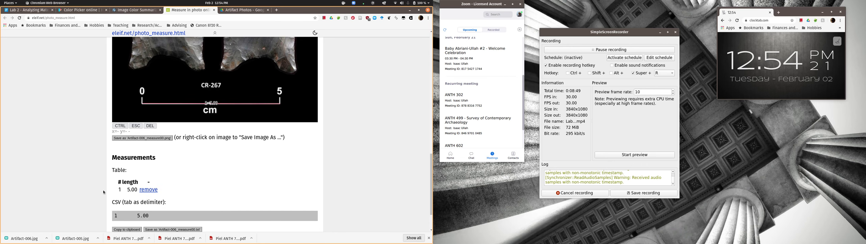
pyautogui.scroll(7, 102, 172)
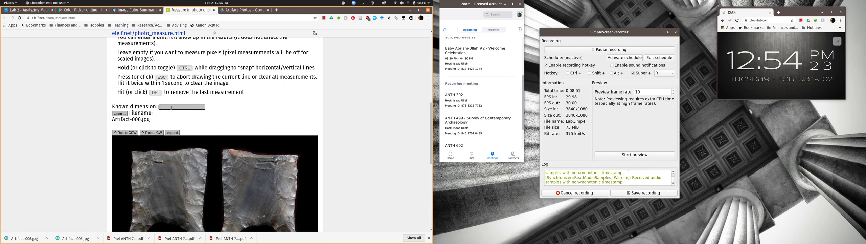
pyautogui.scroll(-2, 161, 130)
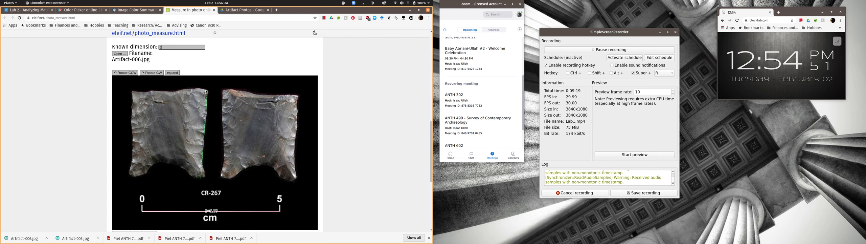
# Measure the length of the left stone point up to its top edge.
pyautogui.moveTo(201, 97); pyautogui.dragTo(201, 90)
pyautogui.click(204, 136)
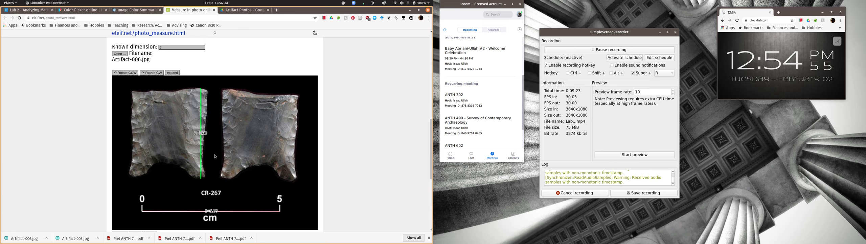
pyautogui.scroll(-3, 203, 122)
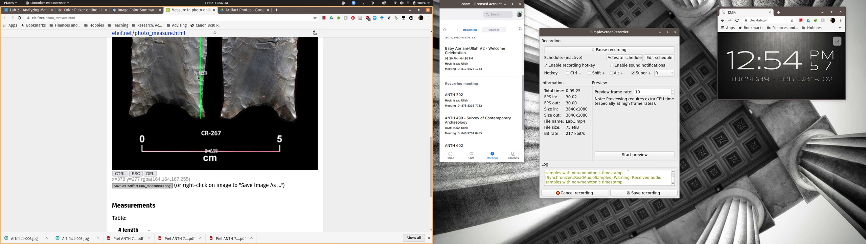
pyautogui.scroll(-2, 201, 107)
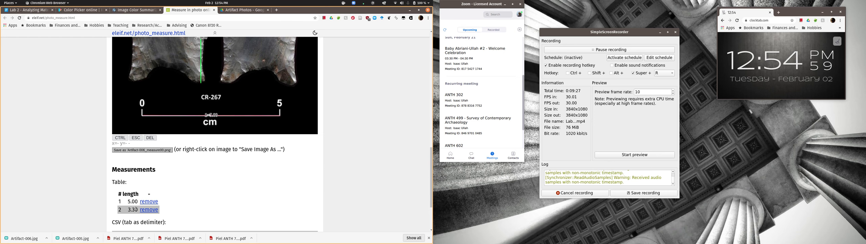
pyautogui.scroll(5, 232, 129)
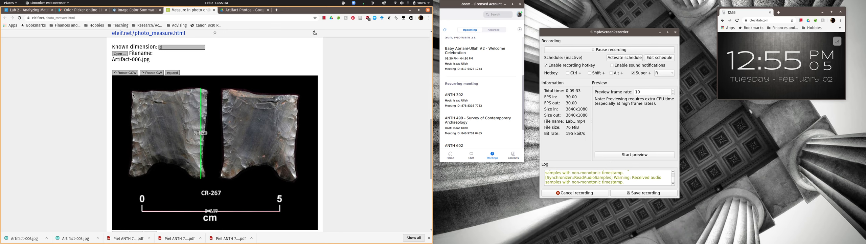
# Measure the left point's top width, both diagonals and base width.
pyautogui.moveTo(131, 95); pyautogui.dragTo(208, 96)
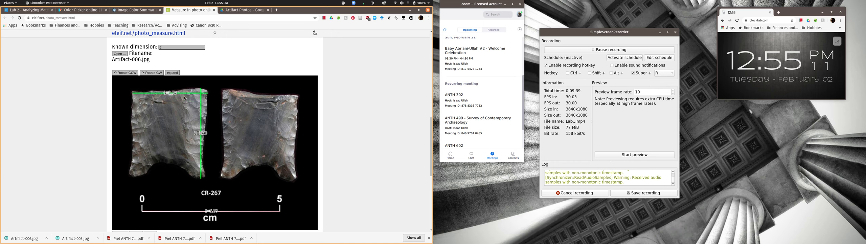
pyautogui.scroll(-3, 179, 96)
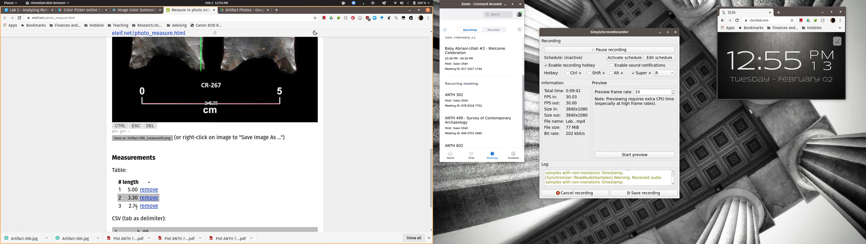
pyautogui.scroll(3, 202, 101)
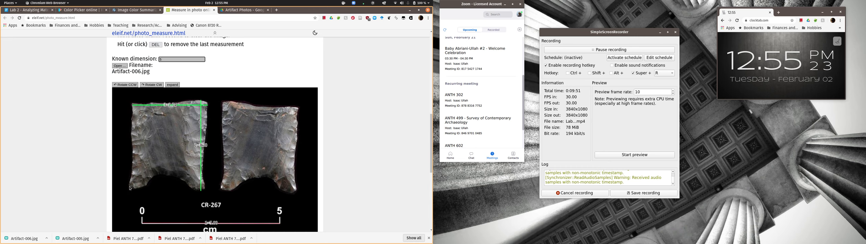
pyautogui.moveTo(130, 187); pyautogui.dragTo(204, 105)
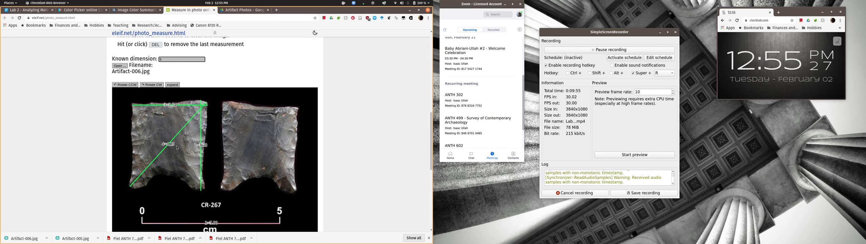
pyautogui.moveTo(200, 183); pyautogui.dragTo(134, 104)
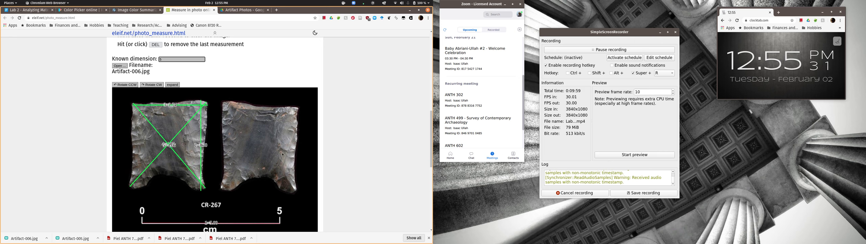
pyautogui.moveTo(134, 158); pyautogui.dragTo(203, 157)
pyautogui.scroll(-2, 251, 162)
pyautogui.scroll(1, 253, 133)
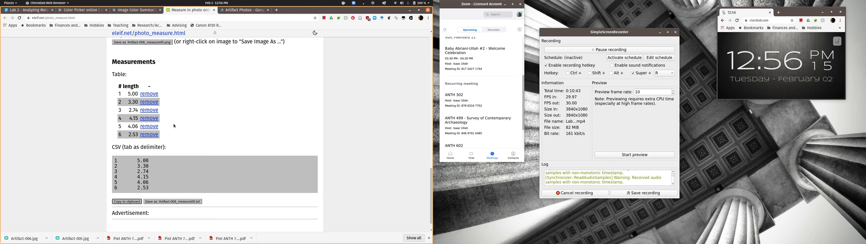
pyautogui.scroll(10, 276, 139)
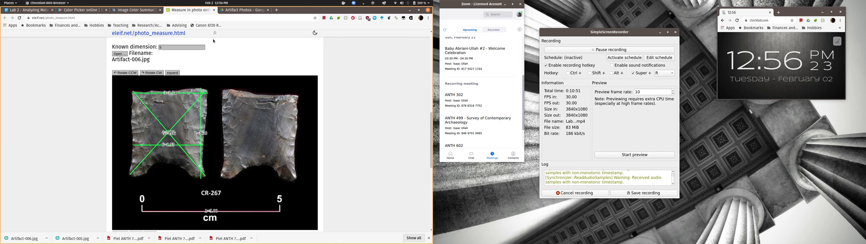
# Switch to the Lab 2 Google Doc to check the colour-analysis instructions.
pyautogui.click(31, 11)
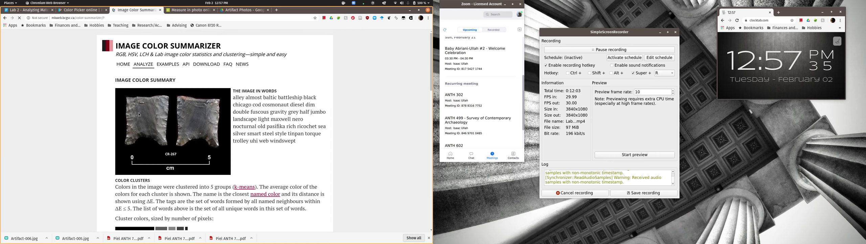
pyautogui.scroll(-2, 257, 164)
pyautogui.scroll(-3, 257, 164)
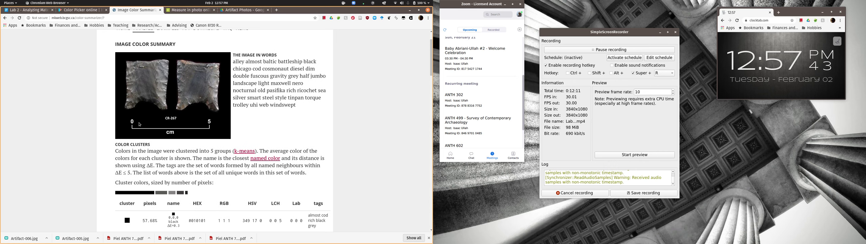
pyautogui.scroll(-2, 146, 188)
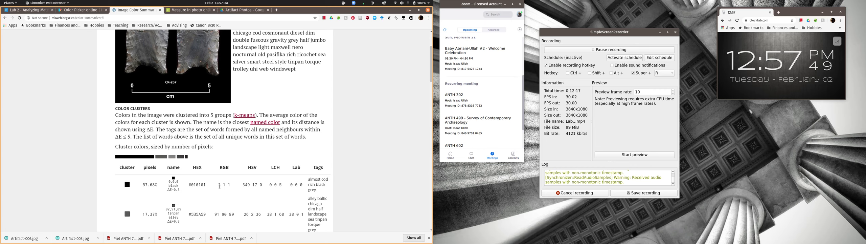
pyautogui.scroll(-1, 230, 176)
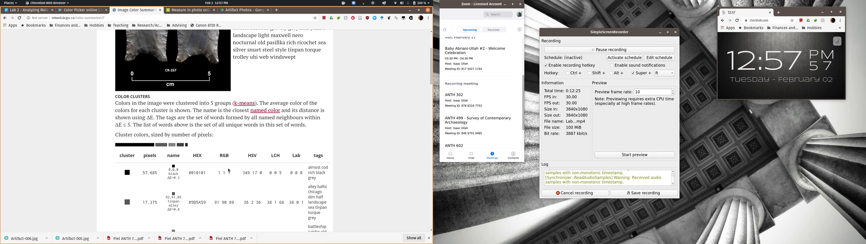
pyautogui.scroll(-2, 185, 85)
pyautogui.scroll(3, 199, 76)
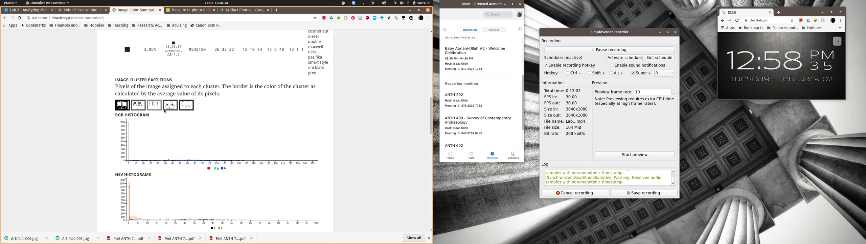
pyautogui.scroll(-10, 171, 109)
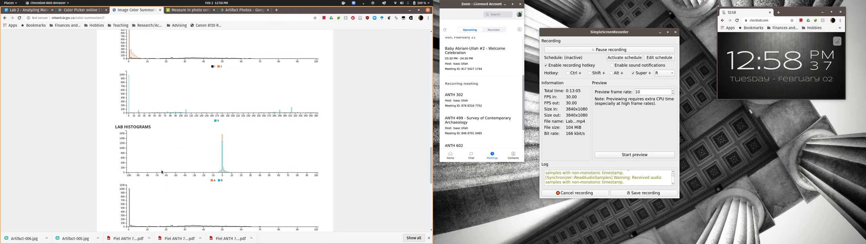
pyautogui.scroll(8, 166, 161)
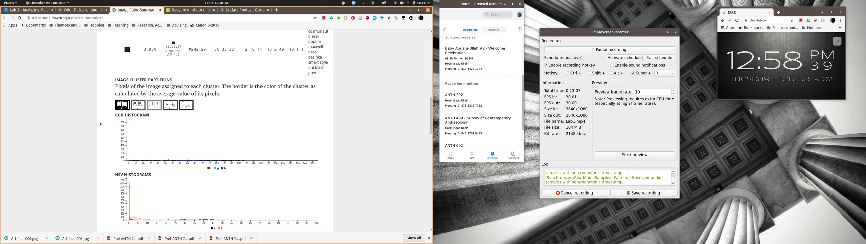
pyautogui.scroll(10, 190, 110)
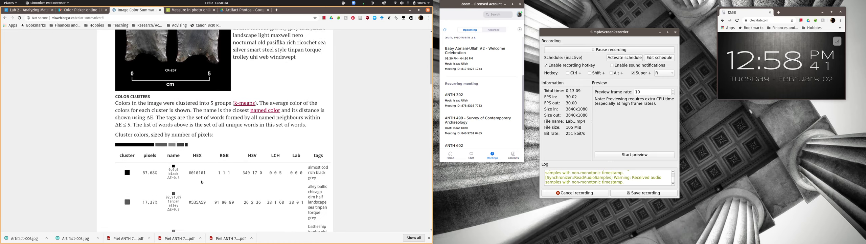
pyautogui.scroll(1, 202, 182)
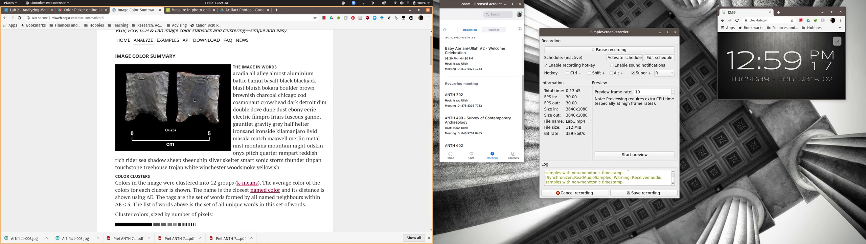
# Scroll through the 12-cluster colour table for Artifact-006.jpg.
pyautogui.scroll(-1, 215, 107)
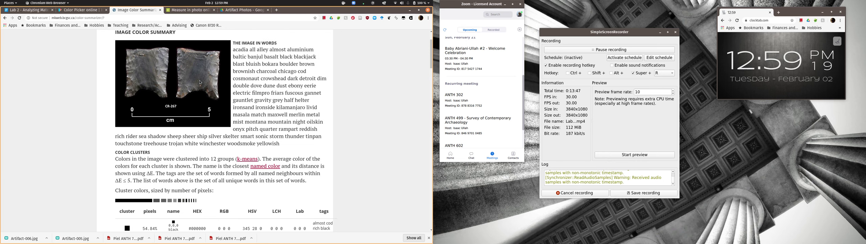
pyautogui.scroll(-3, 181, 178)
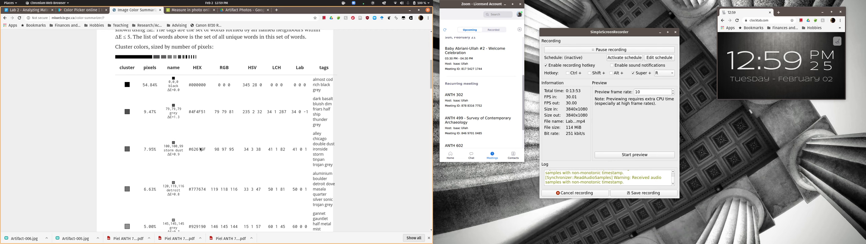
pyautogui.scroll(6, 201, 157)
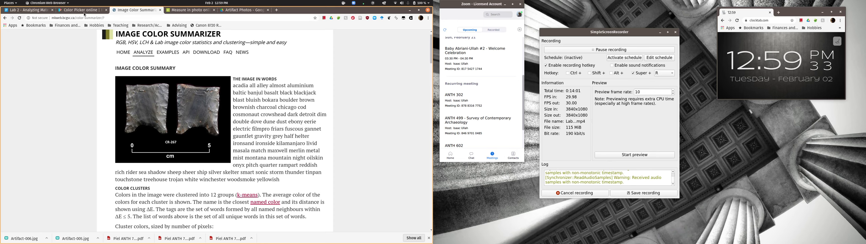
# Bring up the online Image Color Picker page with the artifact photo.
pyautogui.click(83, 10)
pyautogui.click(32, 10)
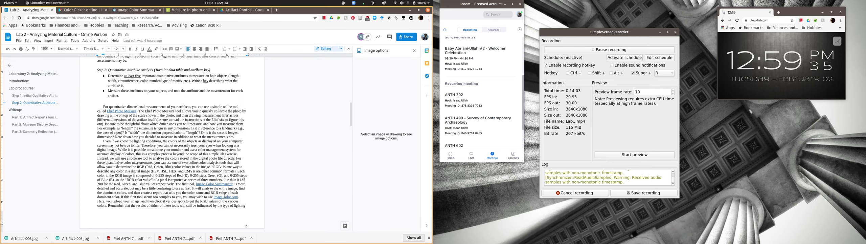
pyautogui.click(83, 10)
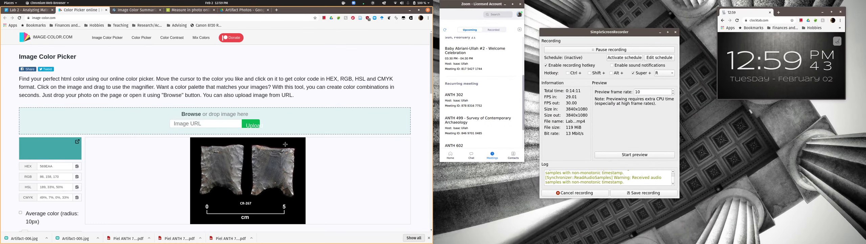
pyautogui.scroll(-1, 154, 161)
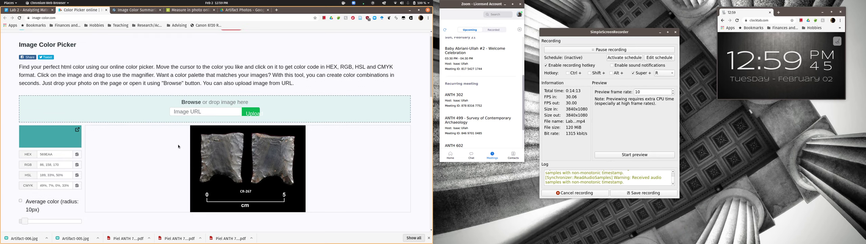
# Sample dark grey, brown, grey and light brown spots across the artifact.
pyautogui.click(260, 136)
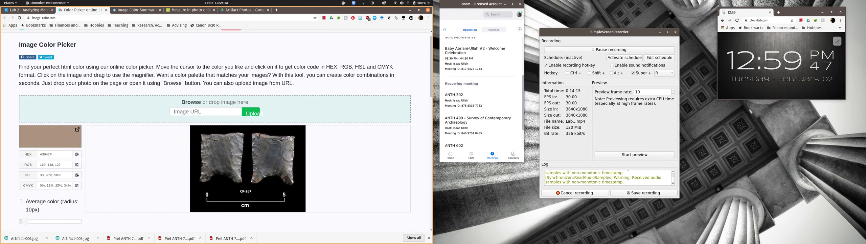
pyautogui.click(268, 150)
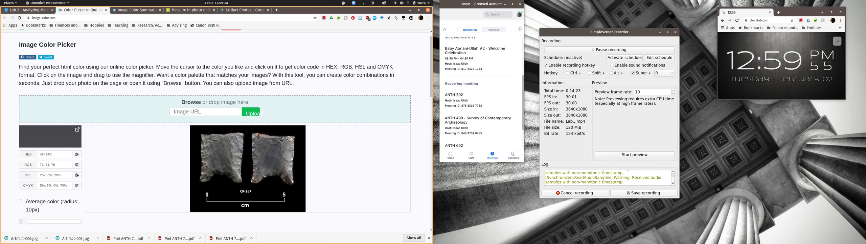
pyautogui.click(253, 150)
pyautogui.click(250, 163)
pyautogui.click(250, 163)
pyautogui.click(257, 182)
pyautogui.click(203, 148)
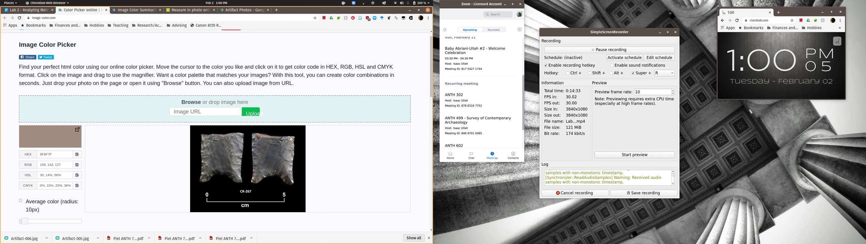
# Sample the right artifact's top edge, ending on grey-brown HEX 989085 (RGB 152, 144, 133).
pyautogui.click(259, 134)
pyautogui.click(260, 137)
pyautogui.click(260, 136)
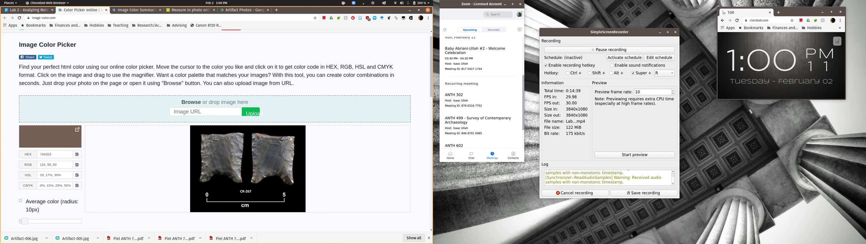
pyautogui.click(260, 136)
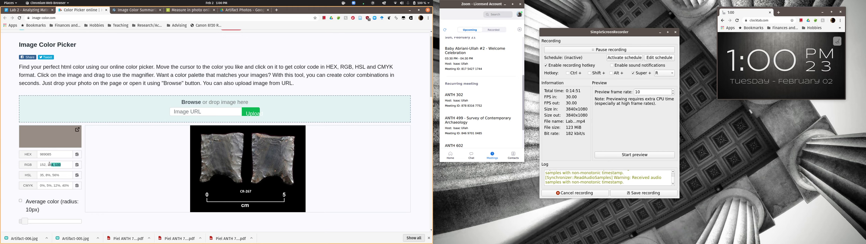
pyautogui.moveTo(59, 175); pyautogui.dragTo(32, 186)
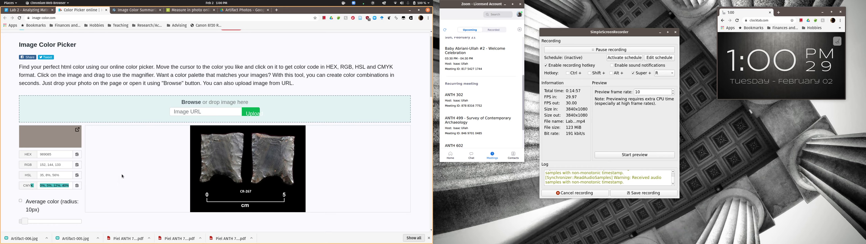
pyautogui.click(46, 155)
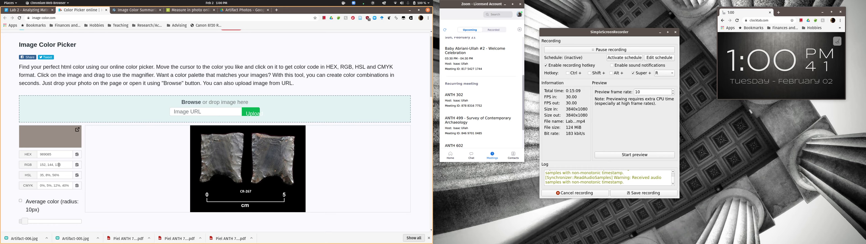
pyautogui.doubleClick(41, 174)
pyautogui.doubleClick(49, 175)
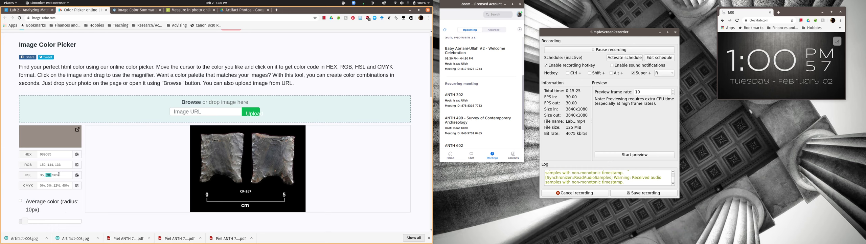
pyautogui.moveTo(60, 175); pyautogui.dragTo(53, 172)
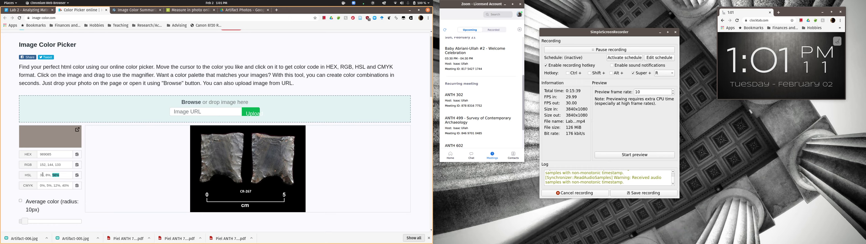
pyautogui.doubleClick(42, 175)
pyautogui.moveTo(54, 186); pyautogui.dragTo(57, 186)
pyautogui.click(63, 186)
# Cycle to the next browser tab with Ctrl+Tab.
pyautogui.hotkey('ctrl', 'Tab')
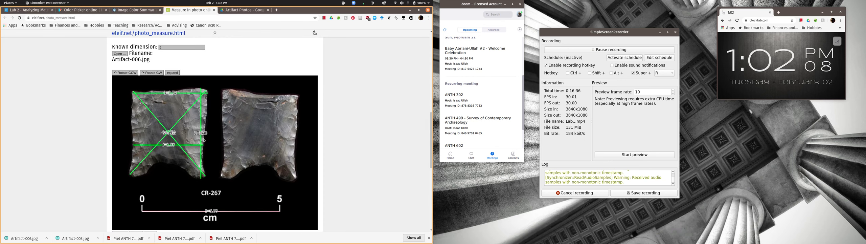
# In the Lab 2 doc, select the six artifact report questions and the example museum blurb.
pyautogui.click(135, 10)
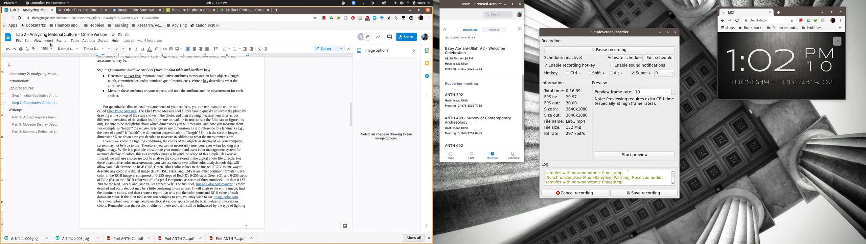
pyautogui.scroll(-3, 198, 171)
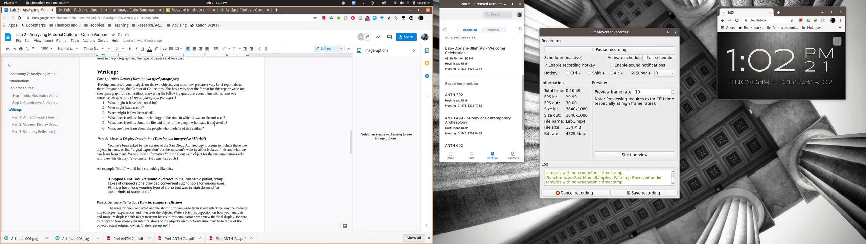
pyautogui.moveTo(107, 103); pyautogui.dragTo(227, 134)
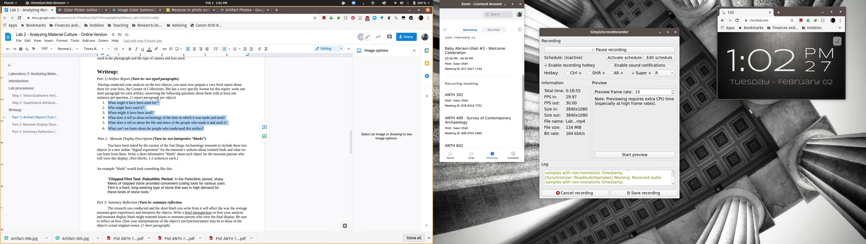
pyautogui.scroll(-2, 182, 111)
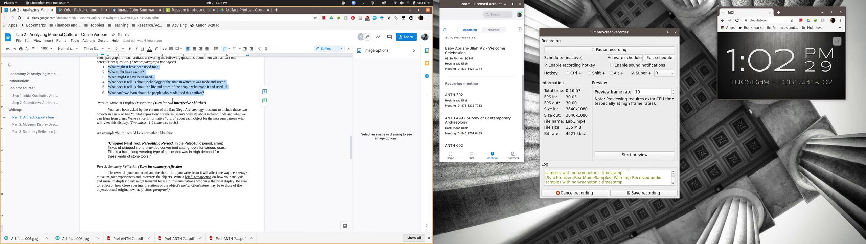
pyautogui.moveTo(152, 156); pyautogui.dragTo(103, 144)
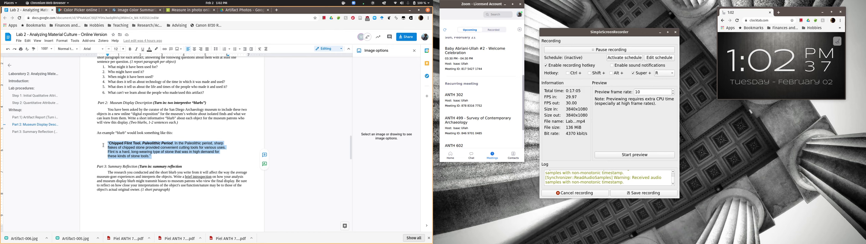
pyautogui.scroll(2, 152, 93)
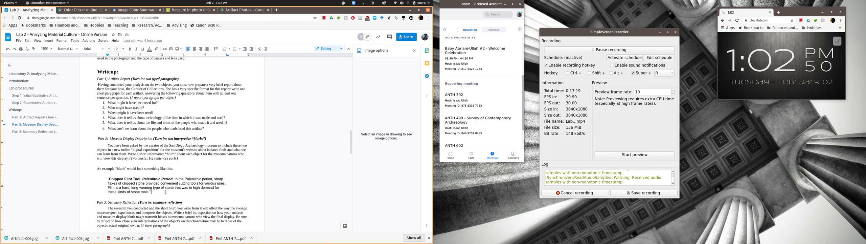
# Select and reselect the example blurb paragraph, then deselect it near Part 3 Summary Reflection.
pyautogui.scroll(-2, 166, 192)
pyautogui.moveTo(164, 156); pyautogui.dragTo(102, 140)
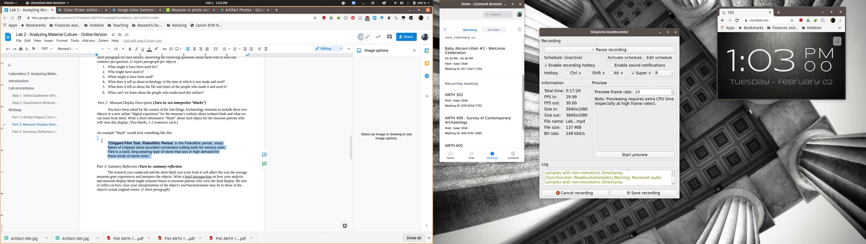
pyautogui.click(173, 139)
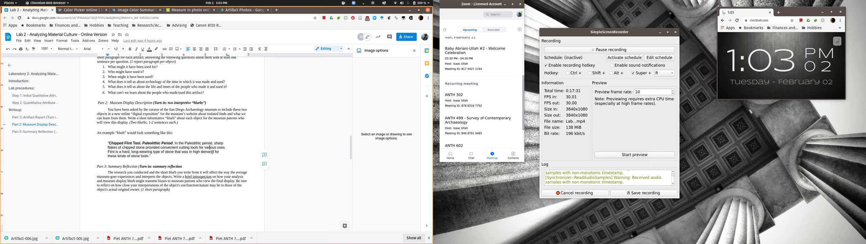
pyautogui.moveTo(175, 140); pyautogui.dragTo(189, 164)
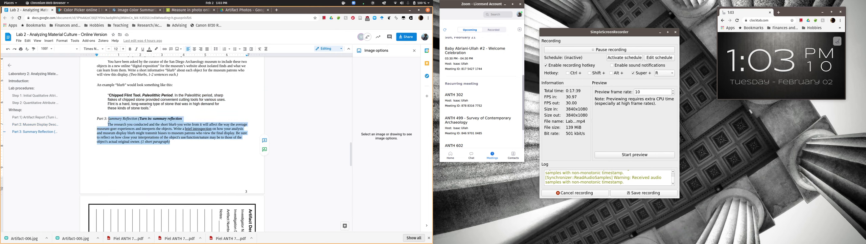
pyautogui.click(209, 147)
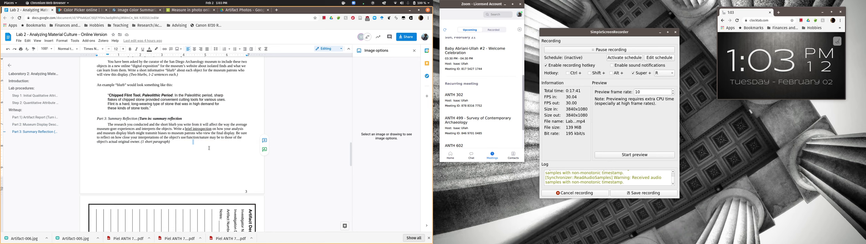